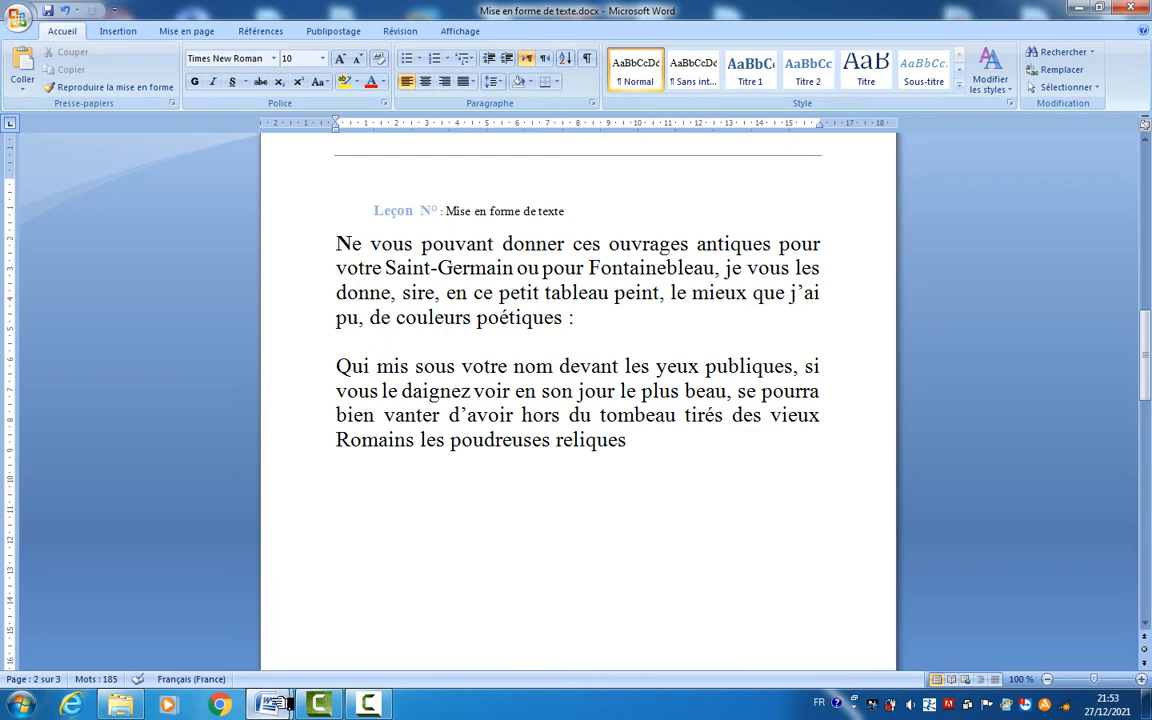
Step: Consult the list of common-action shortcuts in Raccourcis clavier 7.docx and return to Mise en forme de texte.docx
{"action": "mouse_move", "coordinate": [268, 703]}
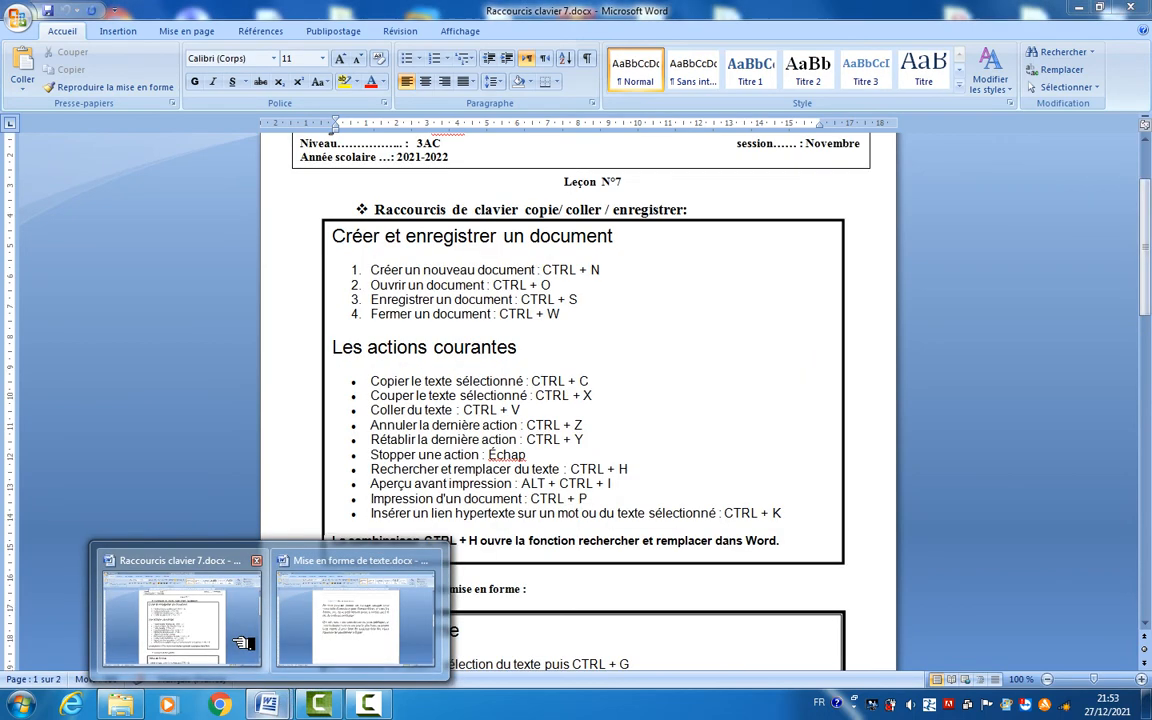
{"action": "left_click", "coordinate": [244, 645]}
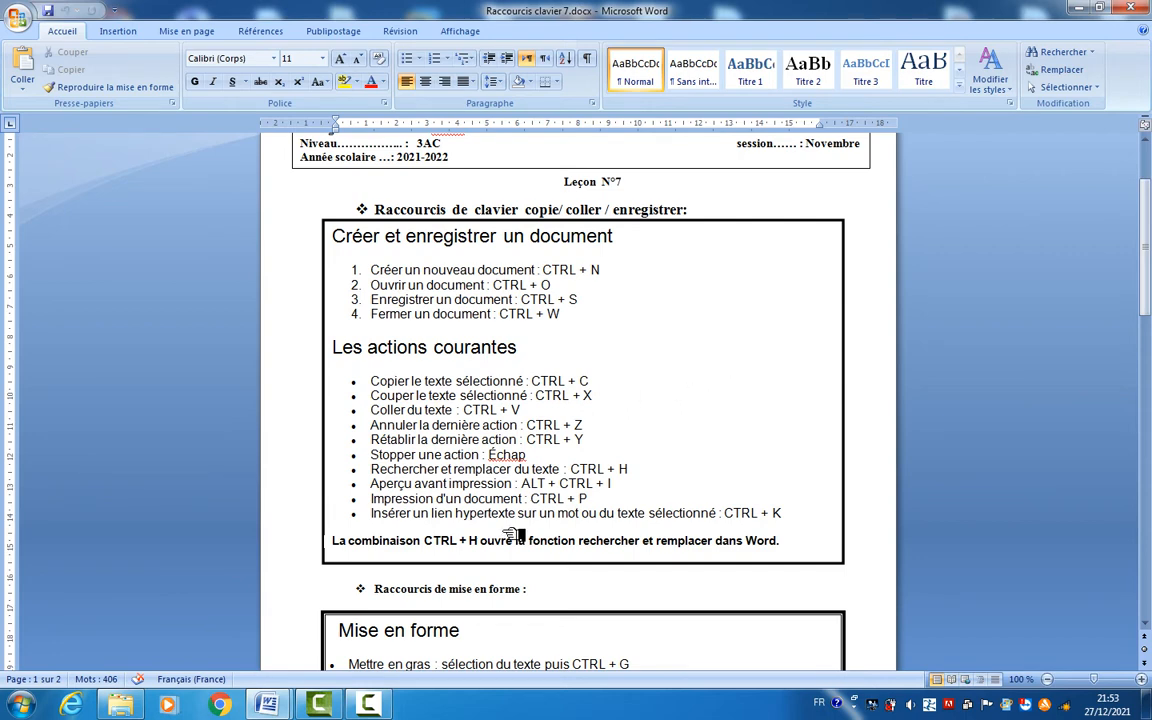
{"action": "mouse_move", "coordinate": [270, 705]}
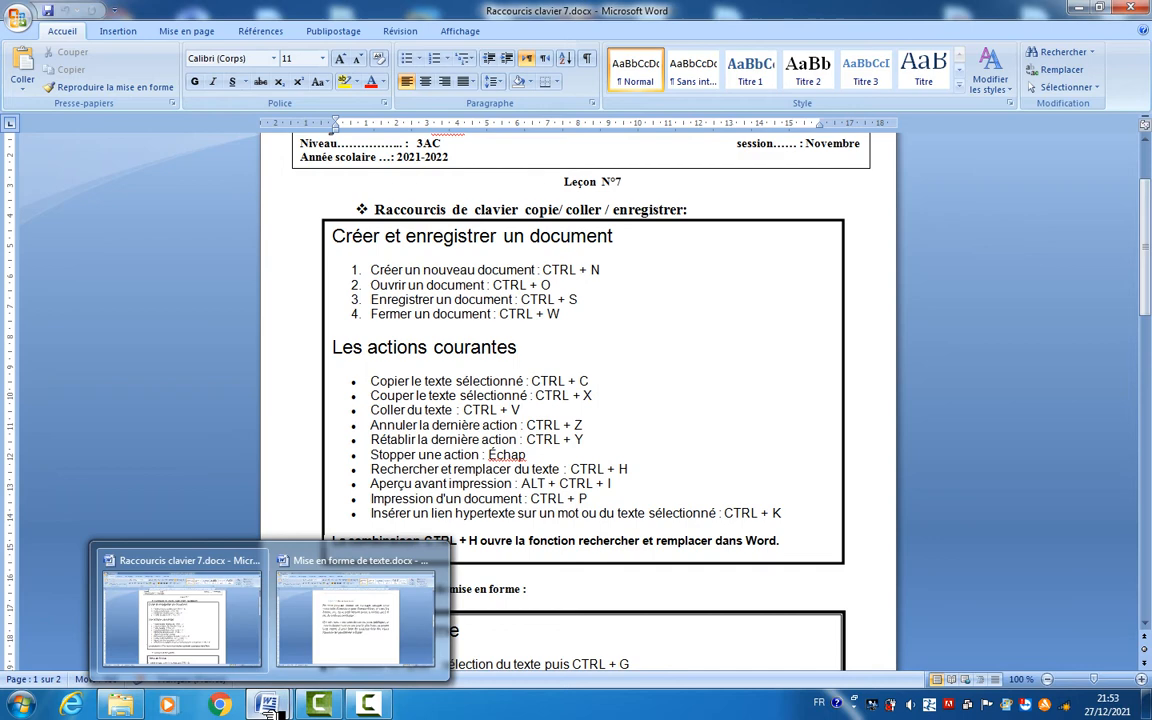
{"action": "left_click", "coordinate": [338, 618]}
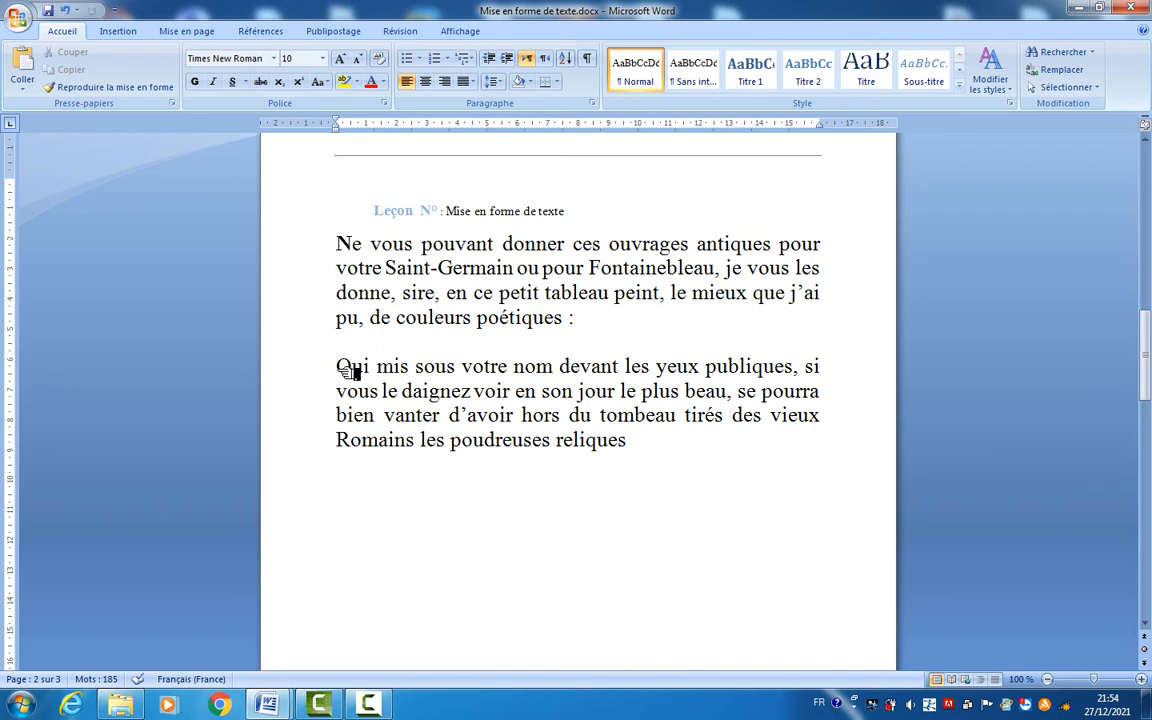
Step: Copy the paragraph beginning "Qui mis sous votre nom" and paste the copy directly below it at the end of the text
{"action": "left_click_drag", "start_coordinate": [343, 369], "coordinate": [632, 440]}
{"action": "key", "text": "ctrl+c"}
{"action": "left_click", "coordinate": [770, 179]}
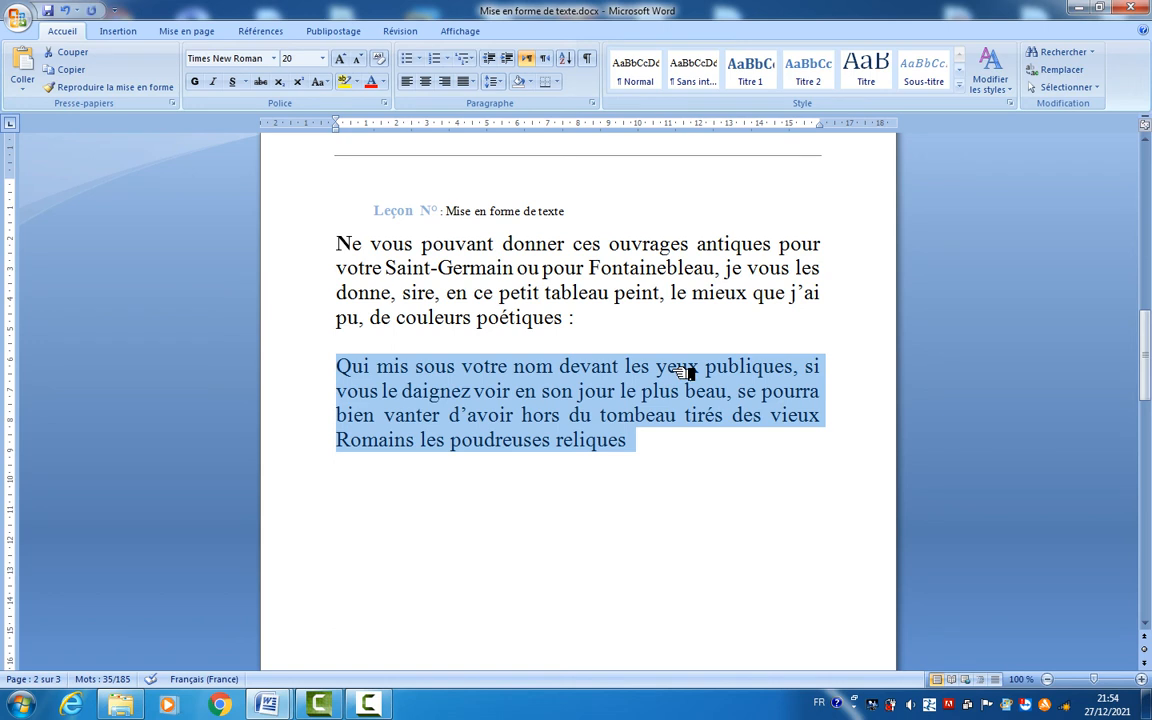
{"action": "key", "text": "ctrl+End"}
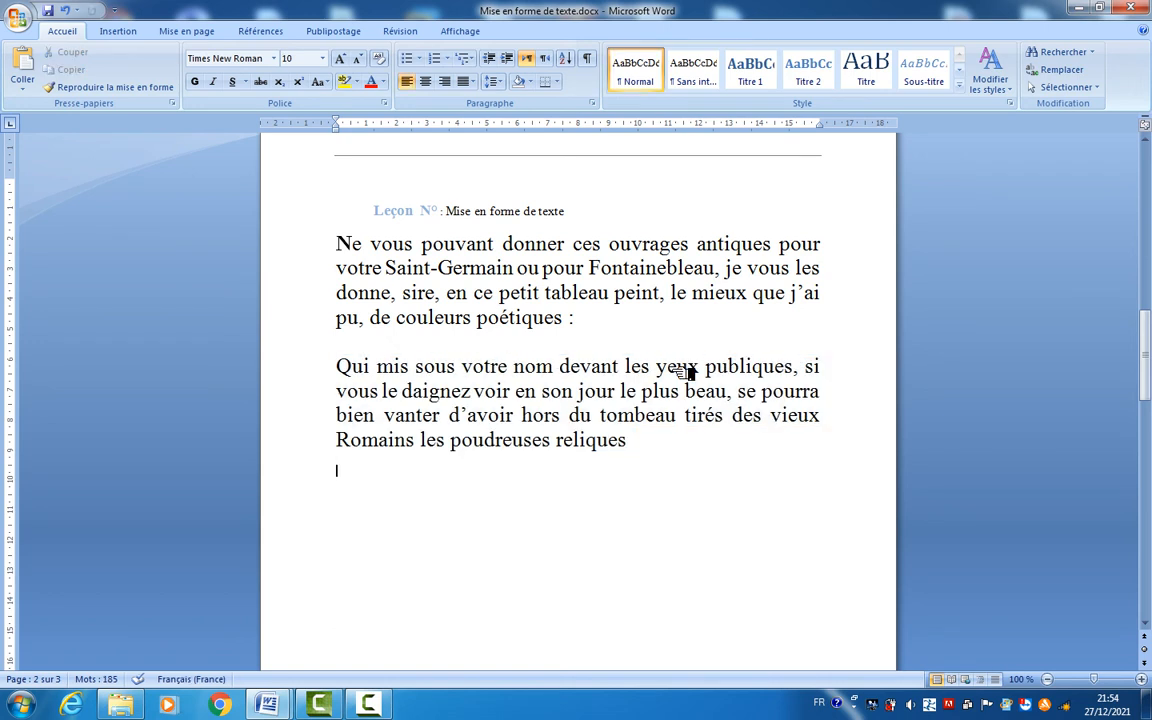
{"action": "key", "text": "ctrl+v"}
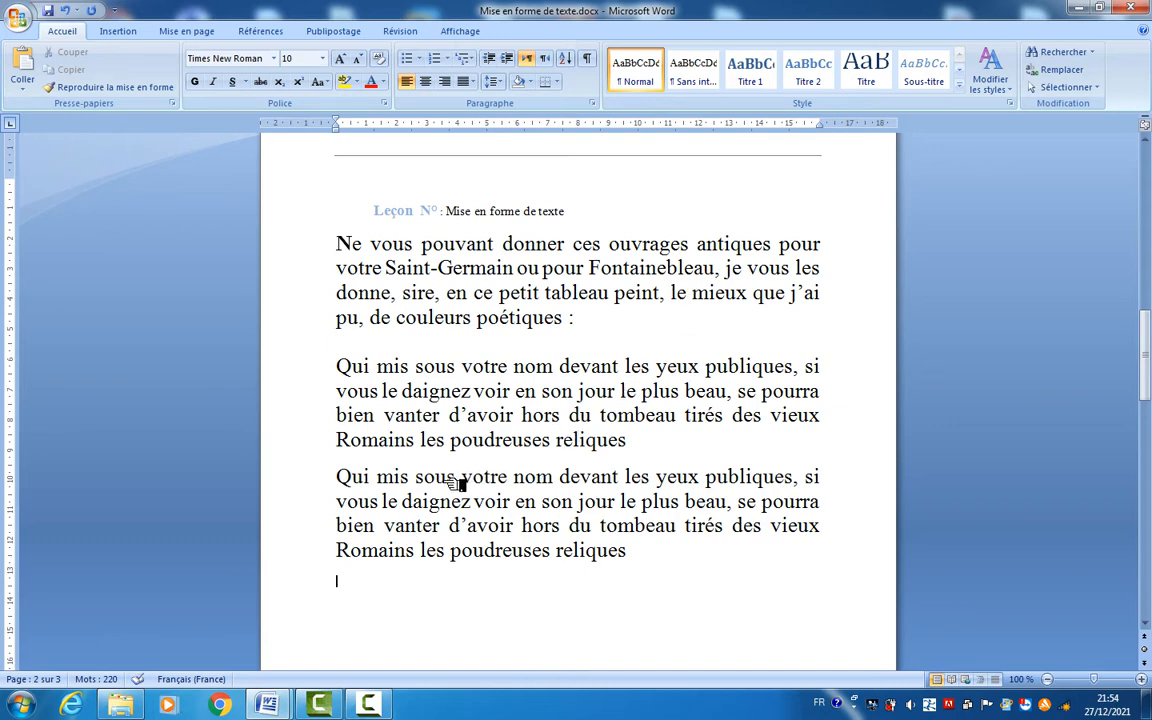
Step: Undo the pasted copy of the paragraph and center the empty line below the text
{"action": "left_click", "coordinate": [346, 478]}
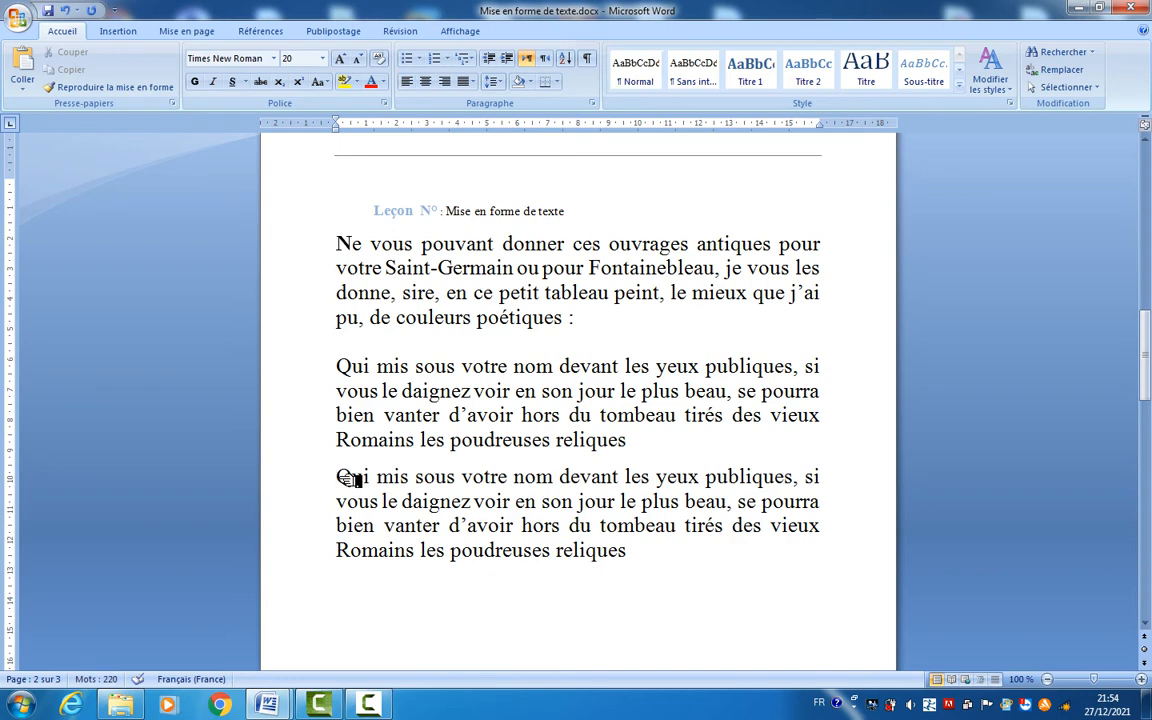
{"action": "key", "text": "ctrl+End"}
{"action": "key", "text": "ctrl+z"}
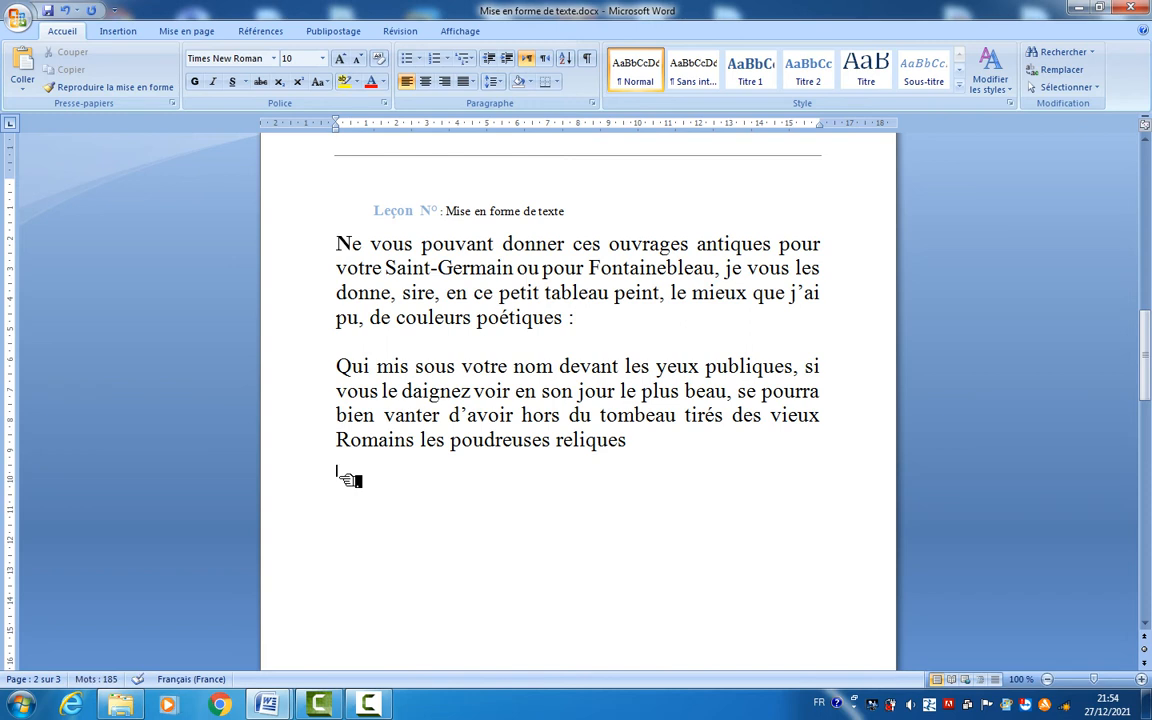
{"action": "key", "text": "ctrl+e"}
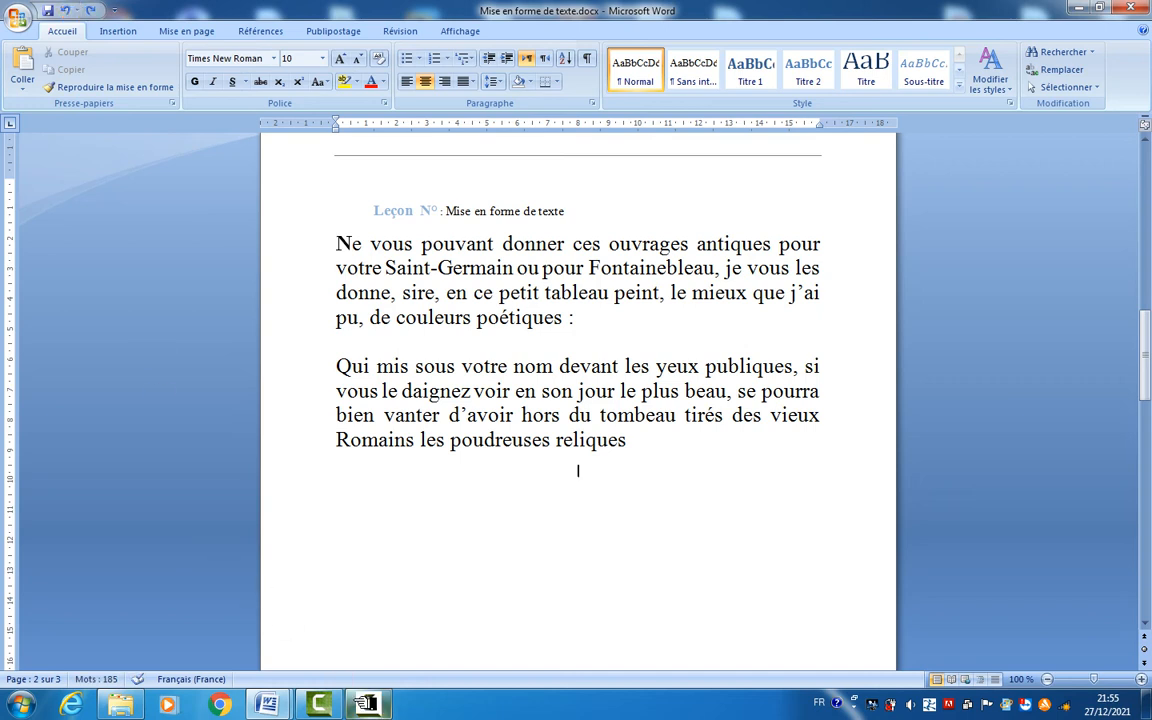
{"action": "left_click", "coordinate": [367, 705]}
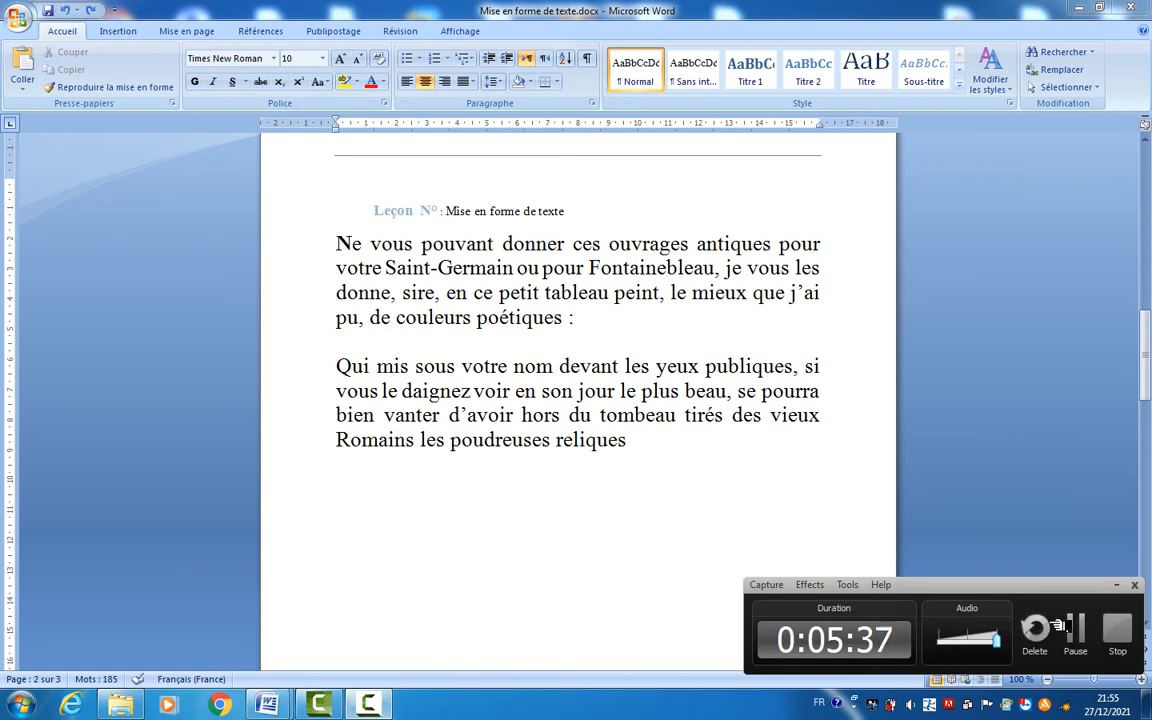
{"action": "left_click", "coordinate": [1058, 627]}
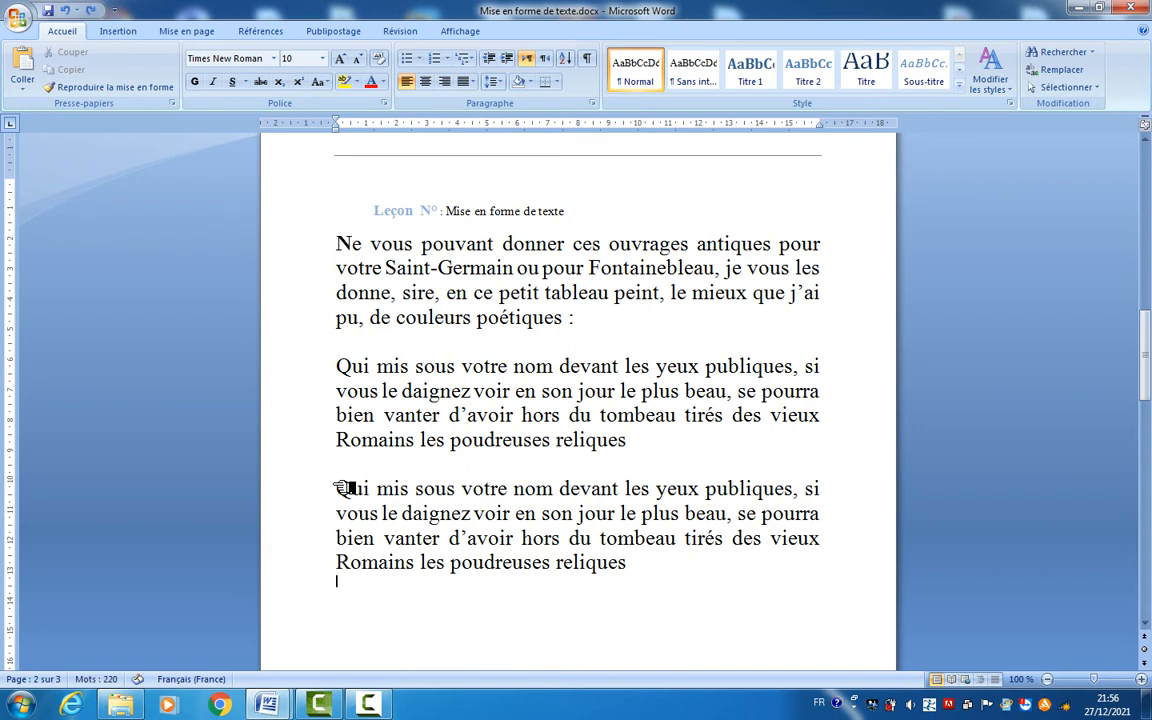
Step: Undo the paste of the repeated "Qui mis sous votre nom" paragraph and save the document
{"action": "key", "text": "ctrl+z"}
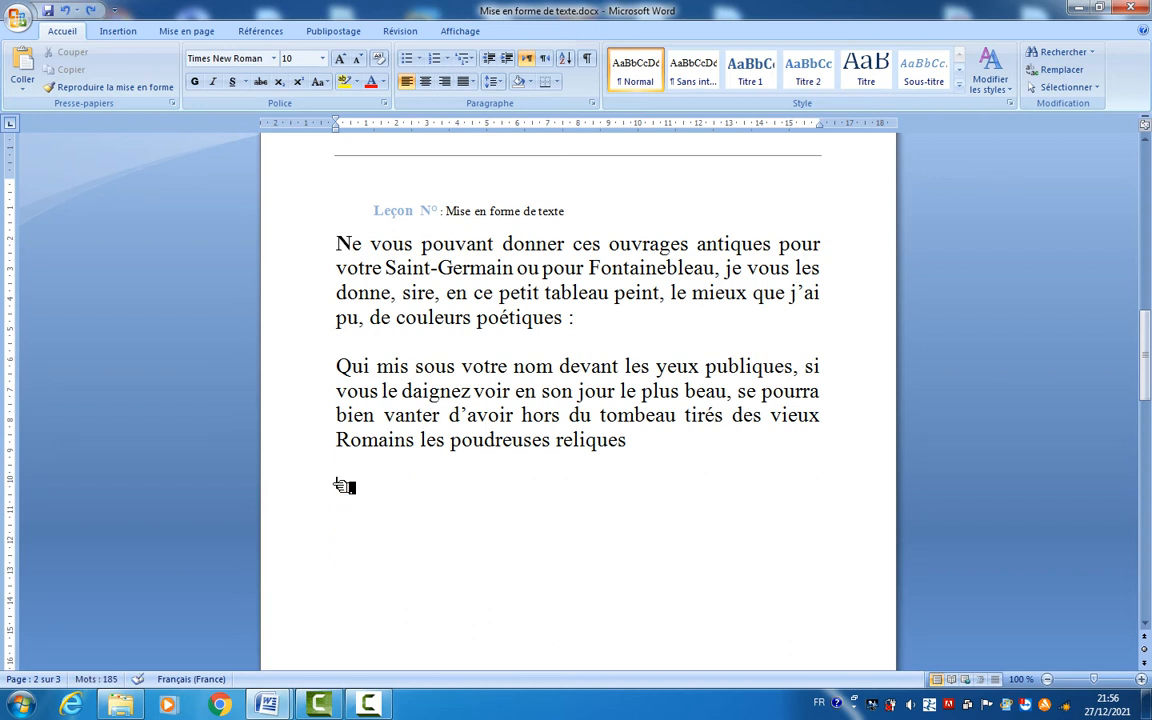
{"action": "key", "text": "ctrl+s"}
Step: Cut the whole paragraph from "Qui mis sous votre nom" to "les poudreuses reliques" out of the text
{"action": "left_click", "coordinate": [344, 367]}
{"action": "left_click_drag", "start_coordinate": [347, 368], "coordinate": [627, 441]}
{"action": "key", "text": "ctrl+c"}
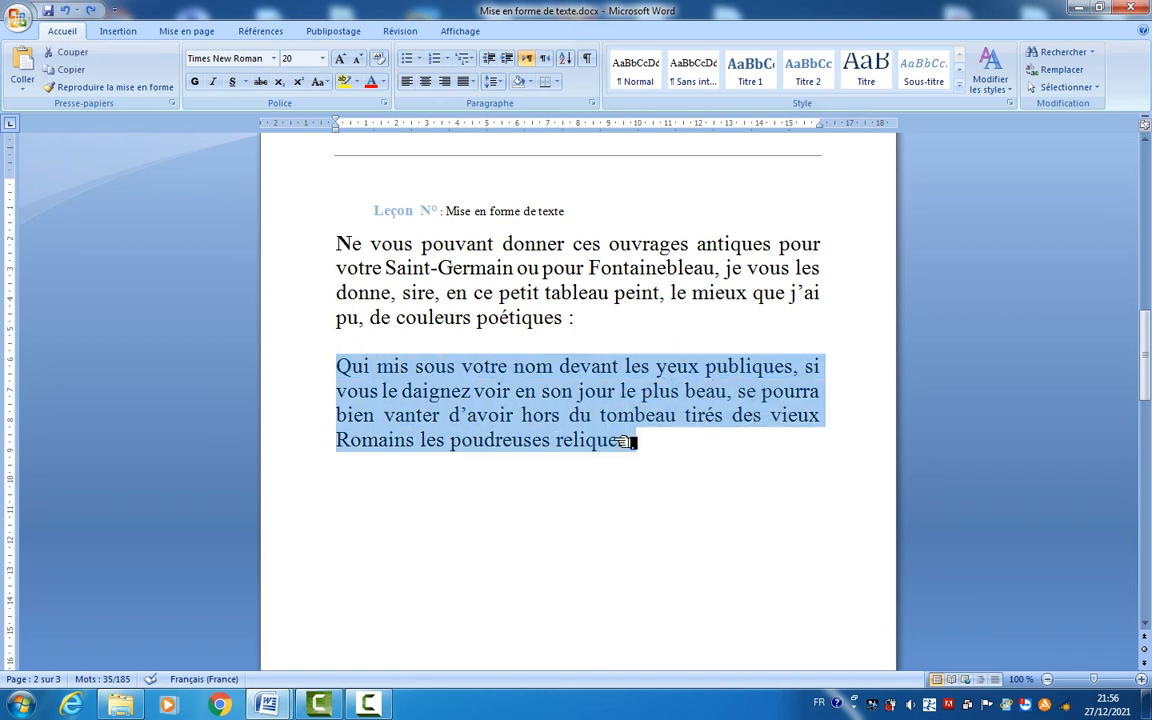
{"action": "key", "text": "Delete"}
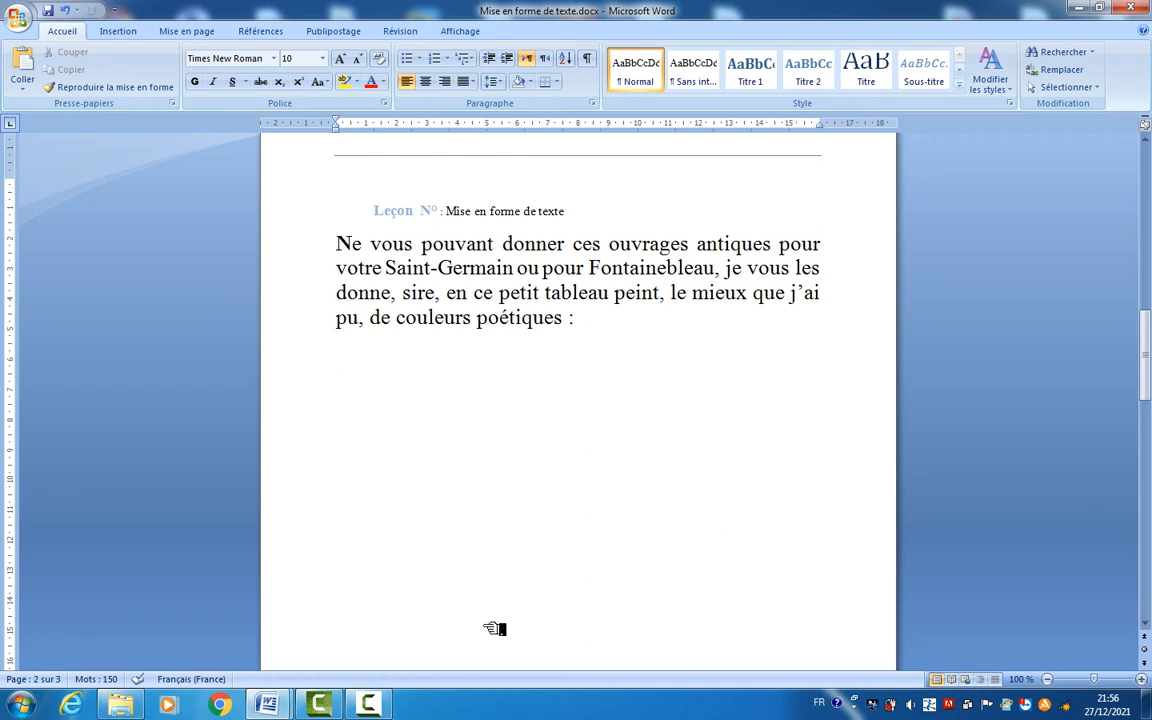
Step: Paste the cut paragraph lower on the page, several empty lines below the first paragraph, and save the document
{"action": "key", "text": "Return"}
{"action": "key", "text": "ctrl+v"}
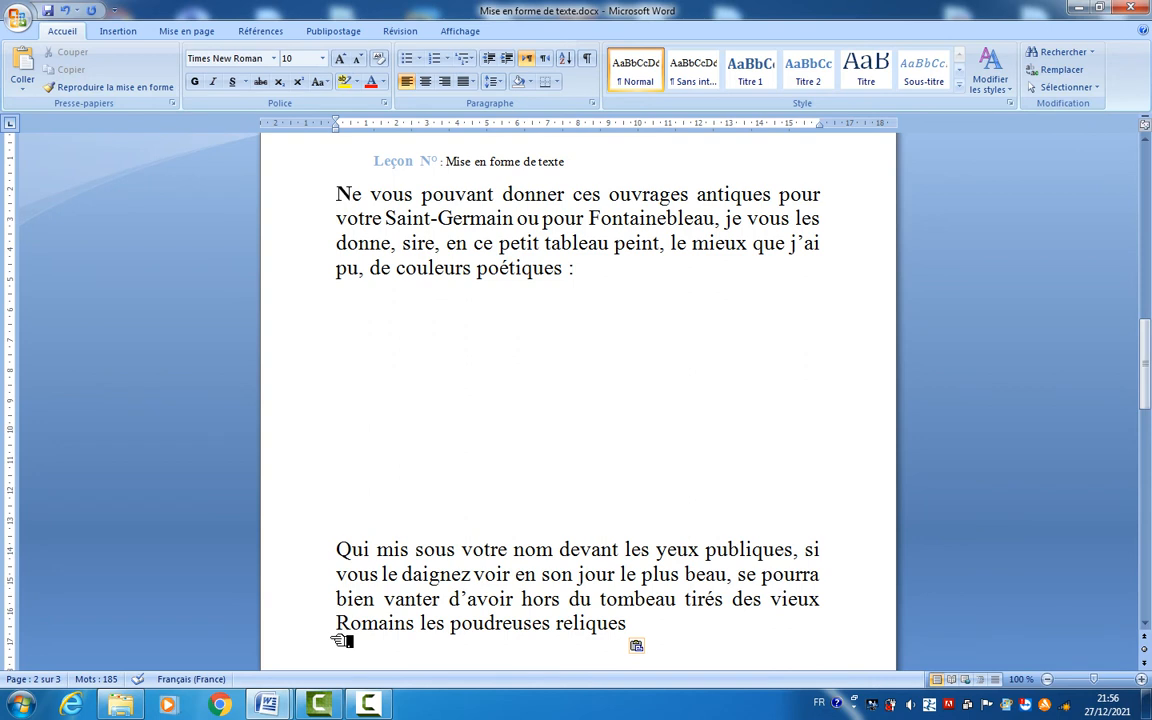
{"action": "key", "text": "Return"}
{"action": "key", "text": "ctrl+s"}
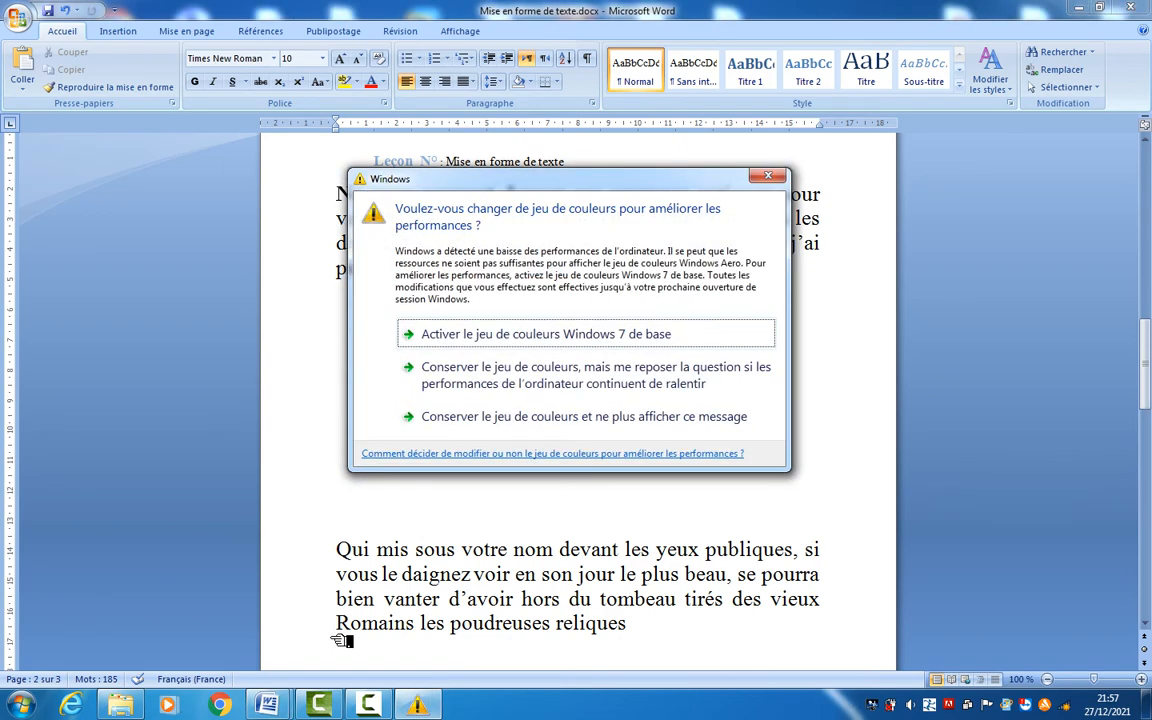
{"action": "left_click", "coordinate": [778, 177]}
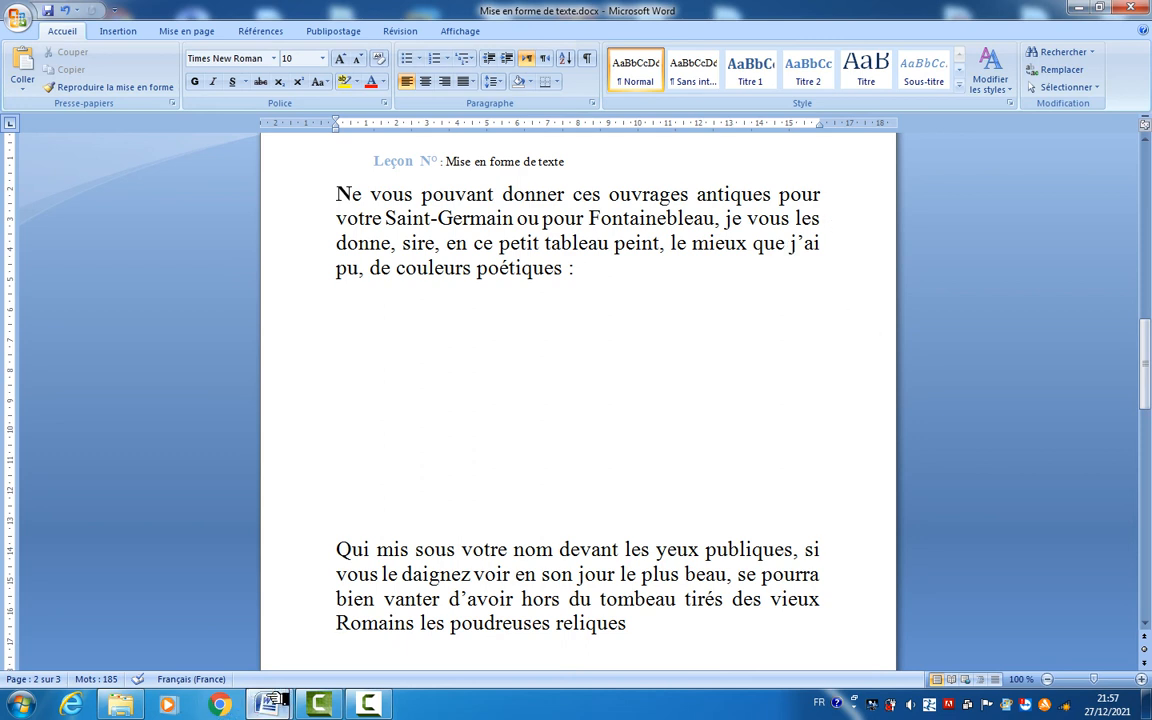
Step: Highlight CTRL + Z beside "Annuler la dernière action" in Raccourcis clavier 7.docx and return to Mise en forme de texte.docx
{"action": "mouse_move", "coordinate": [269, 697]}
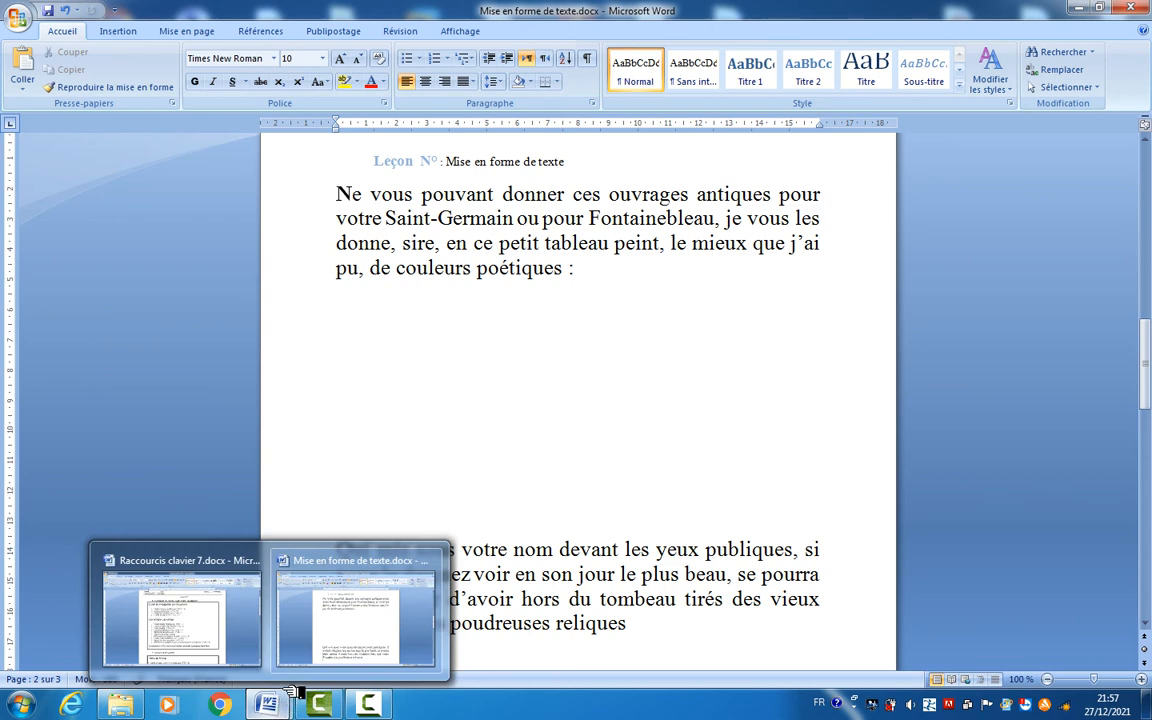
{"action": "left_click", "coordinate": [240, 628]}
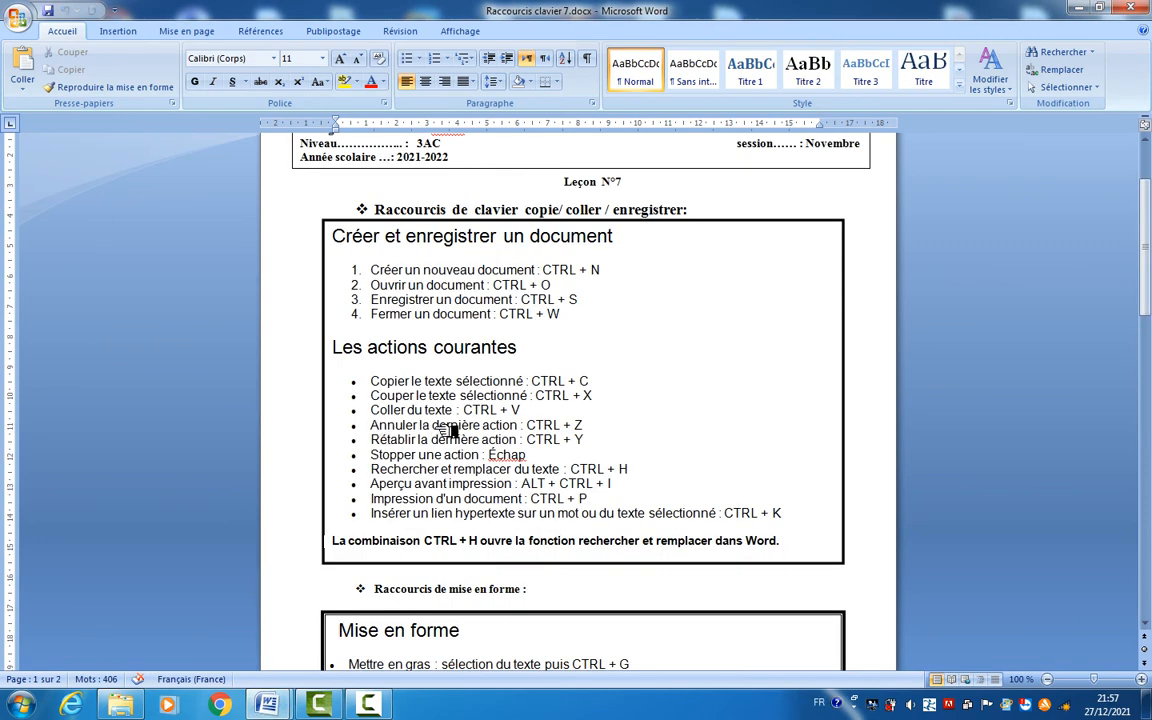
{"action": "left_click", "coordinate": [590, 425]}
{"action": "left_click_drag", "start_coordinate": [594, 427], "coordinate": [535, 427]}
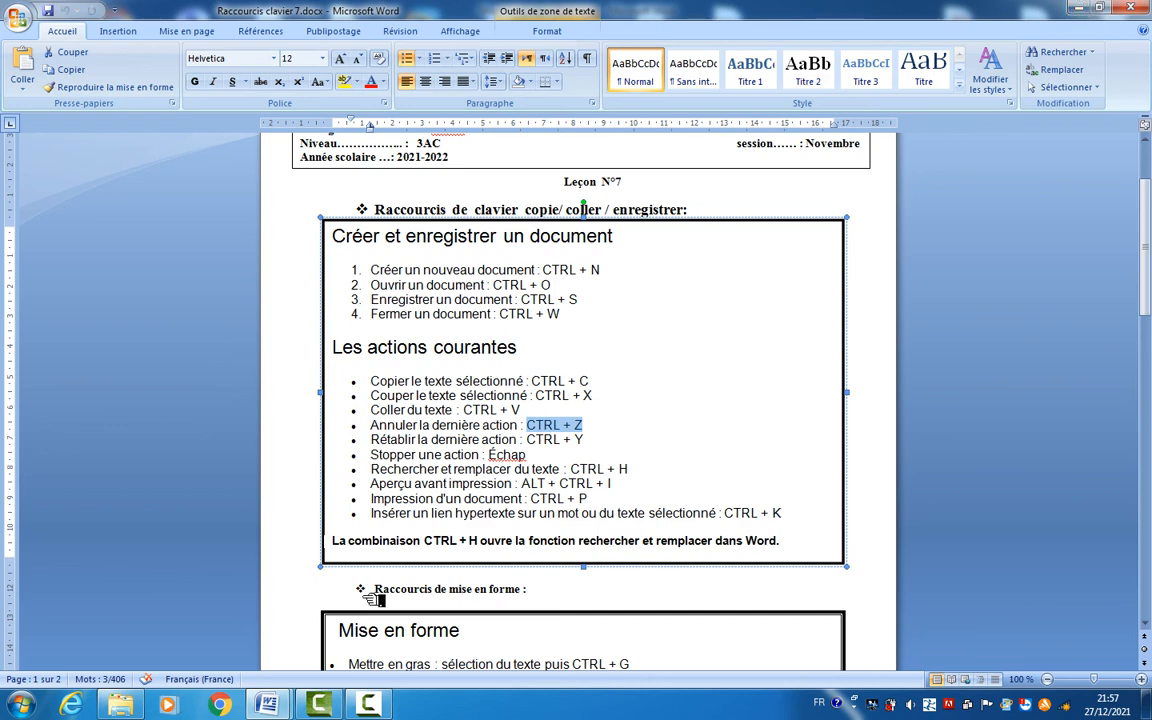
{"action": "mouse_move", "coordinate": [266, 708]}
{"action": "left_click", "coordinate": [341, 646]}
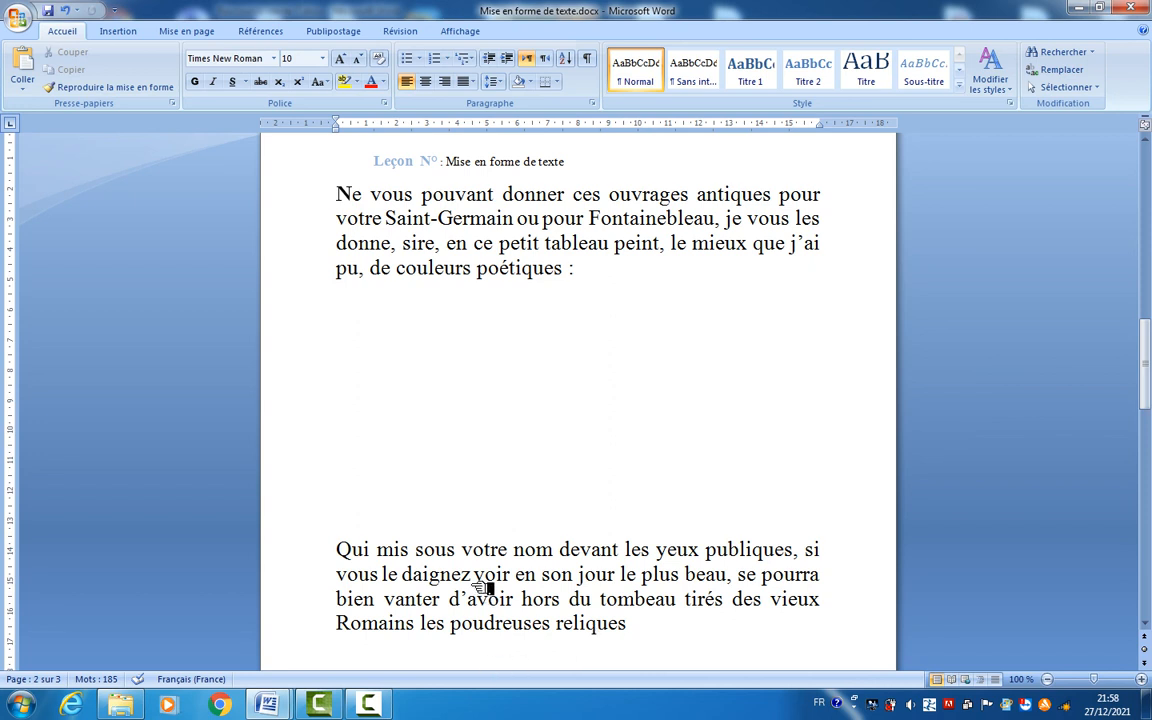
Step: Place the text cursor after "reliques" at the end of the moved paragraph and dismiss the Windows color scheme warning
{"action": "left_click", "coordinate": [630, 623]}
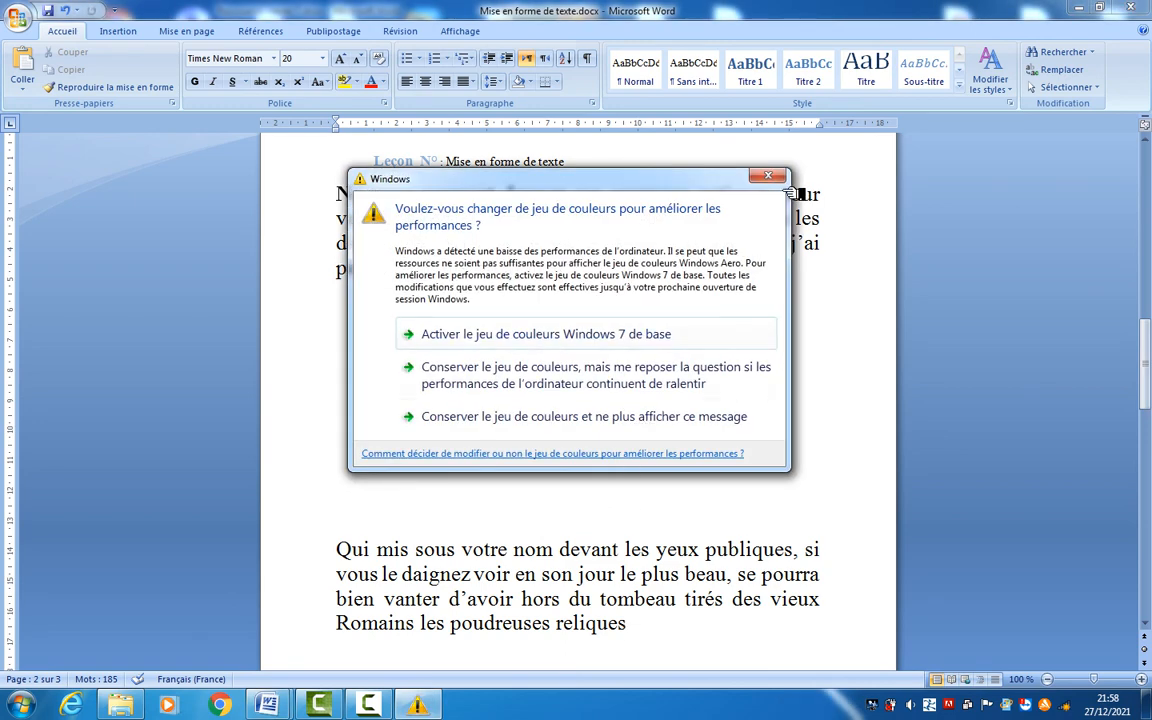
{"action": "left_click", "coordinate": [768, 176]}
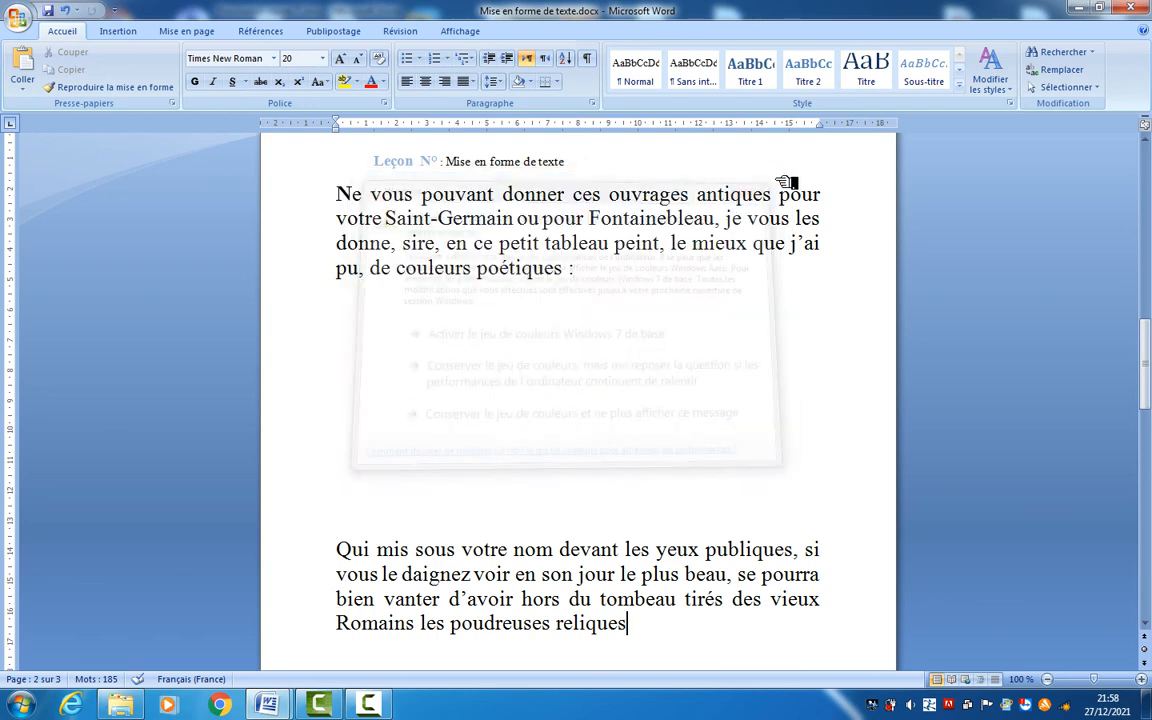
{"action": "left_click", "coordinate": [378, 705]}
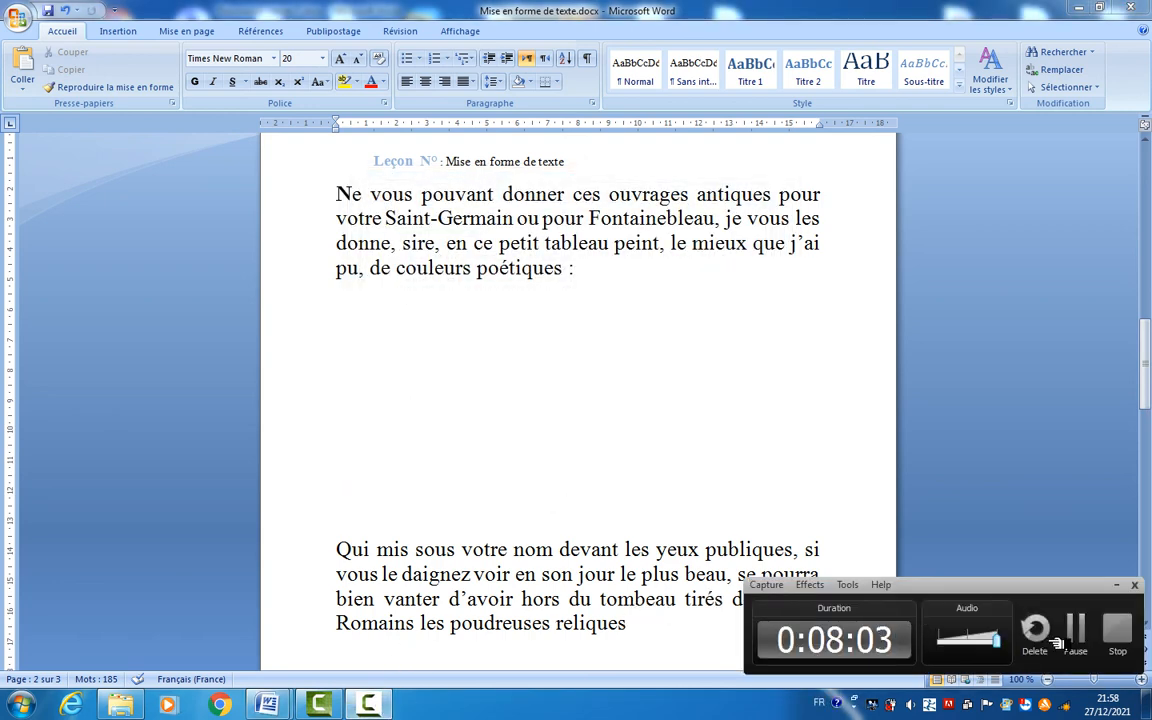